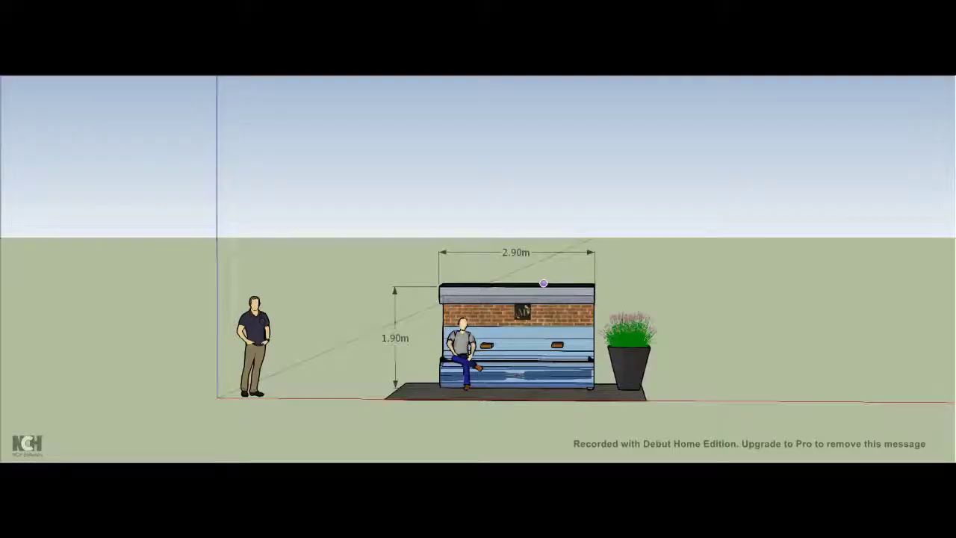
Add a leader label from the shelter roof reading SOLAR PANELS, placed up and to the right.
click(543, 283)
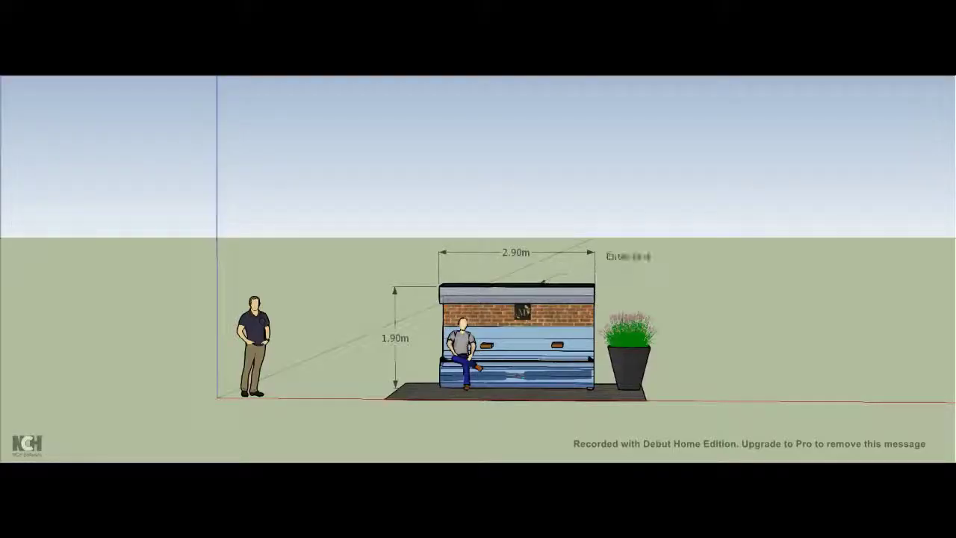
click(606, 239)
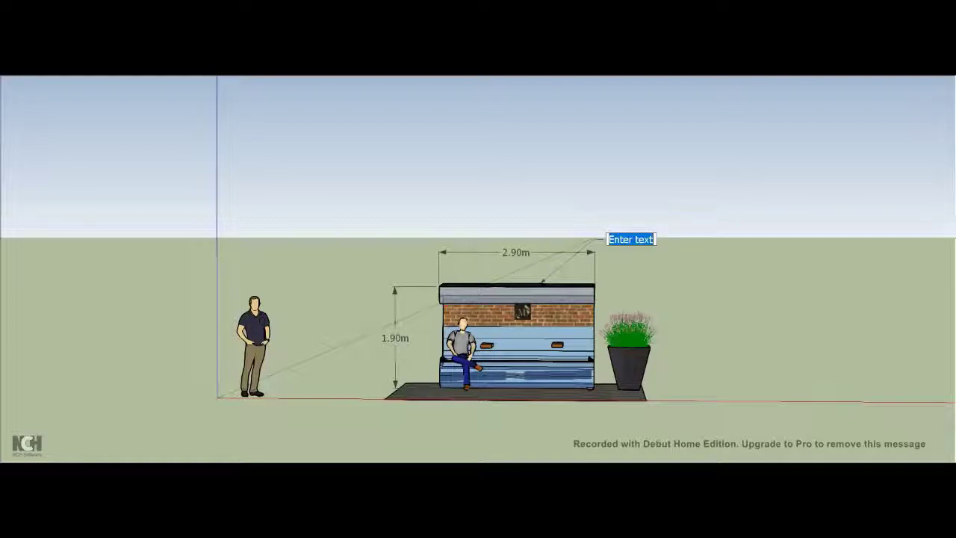
text(SOLAR)
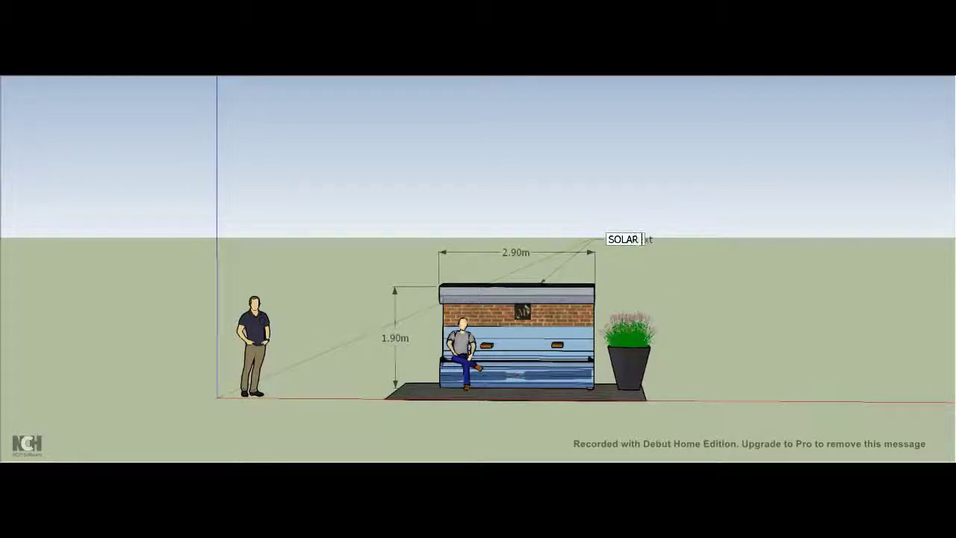
text( PANELS)
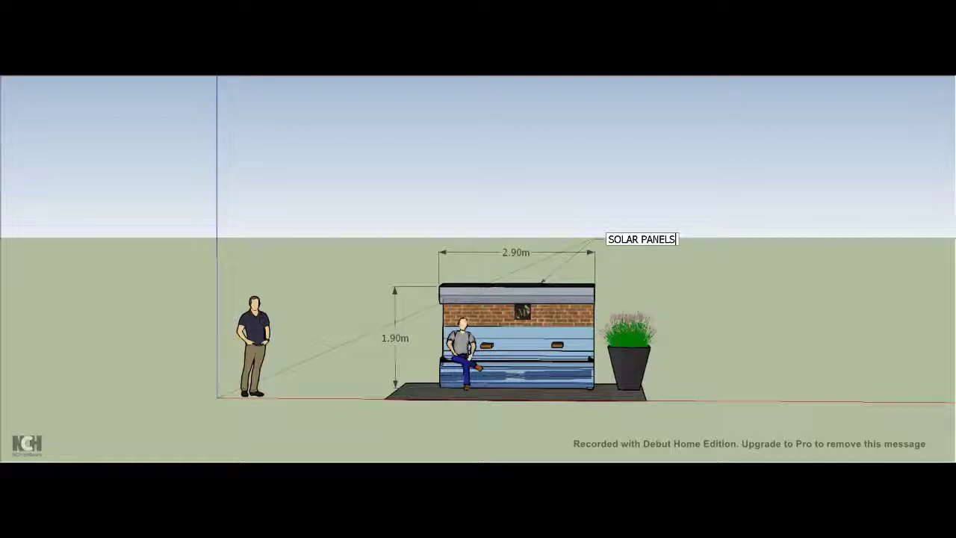
key(Return)
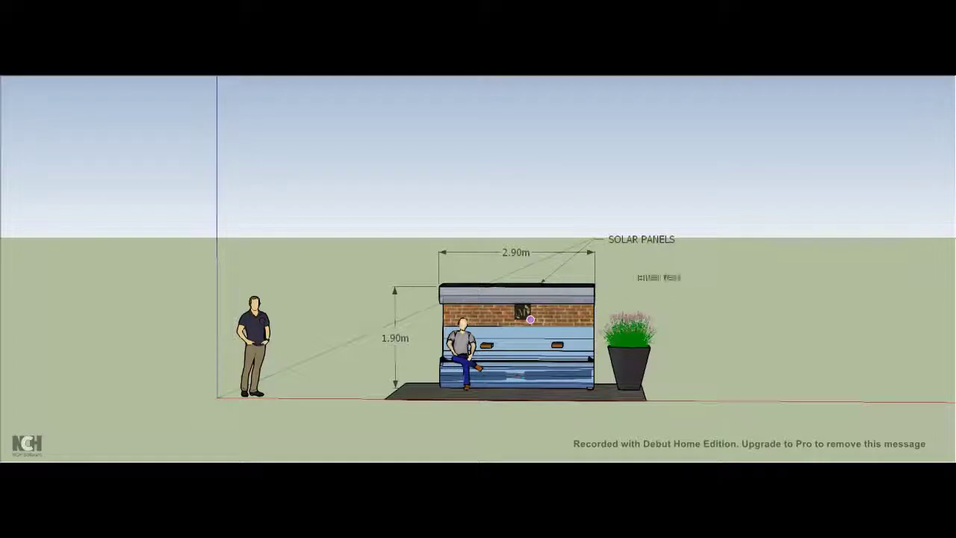
Start a second roof leader below it and type CUSTOM LOGO.
click(593, 271)
click(643, 256)
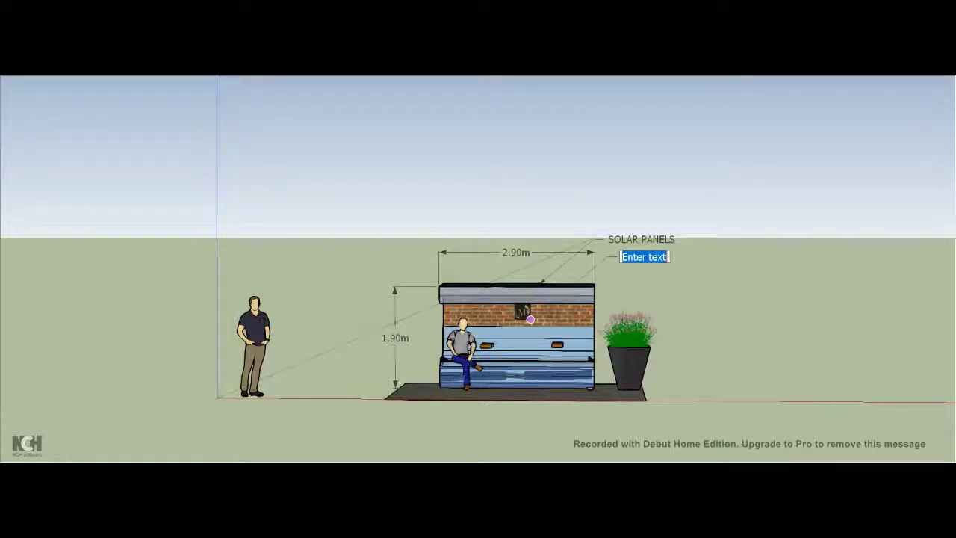
text(CUSTOM)
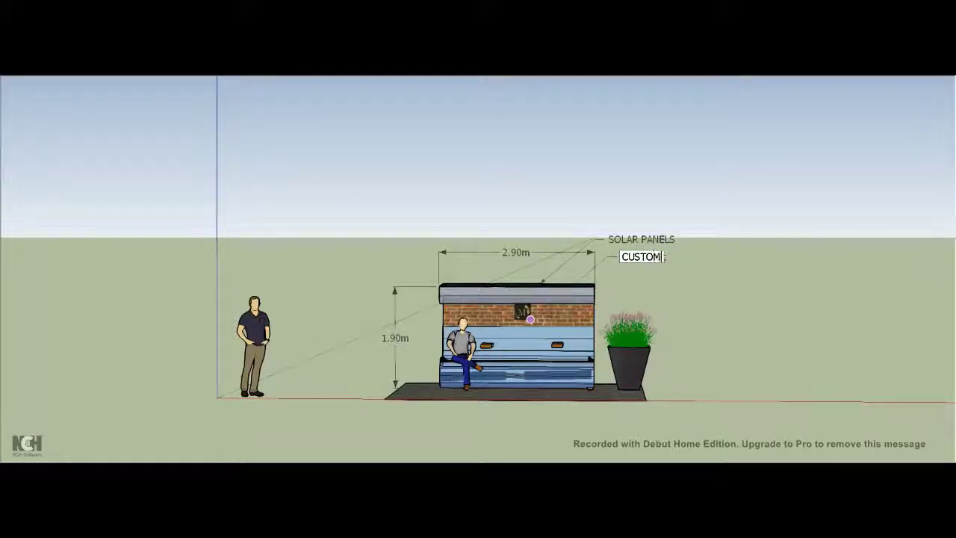
text( LO)
text(GO)
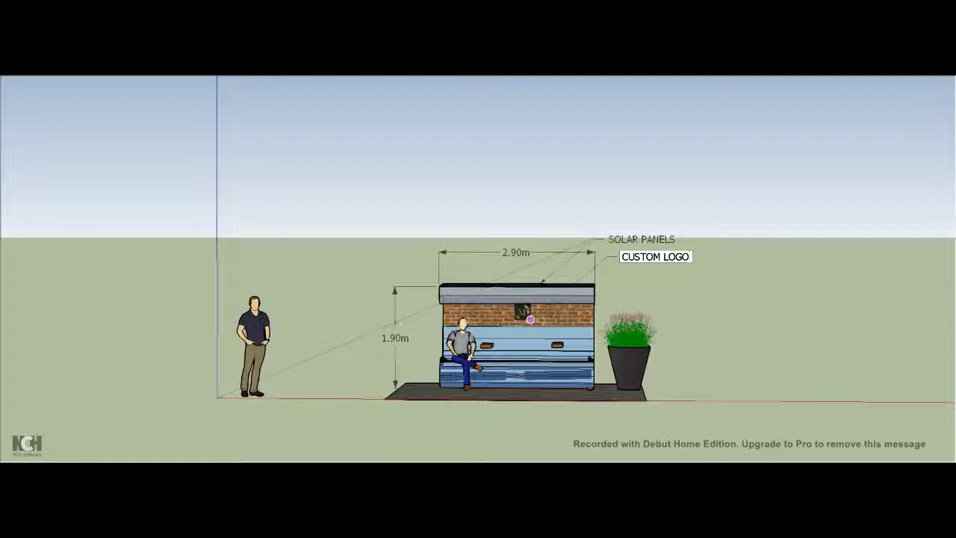
Finish CUSTOM LOGO and add a NON-BREABLE GLASS leader from the roof's right edge, fixing the doubled A.
click(530, 319)
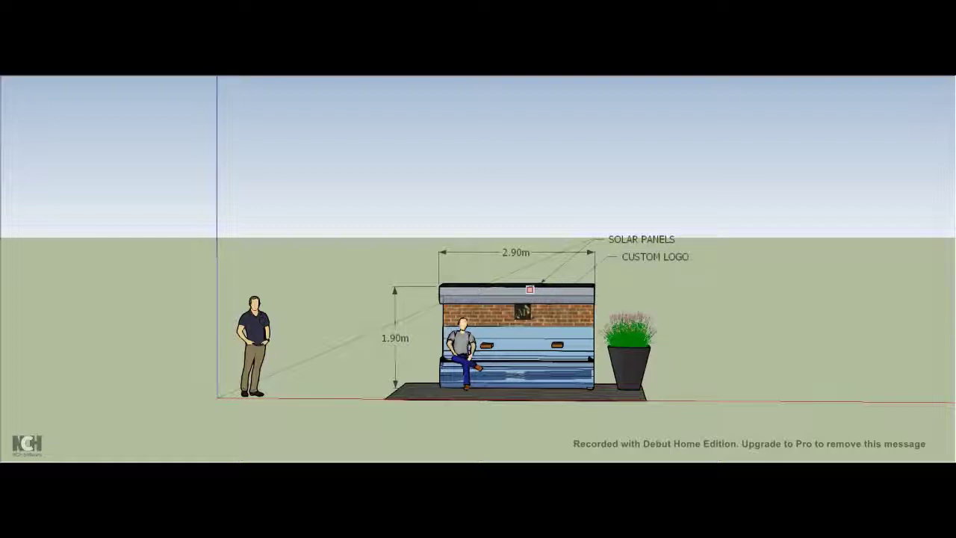
click(575, 293)
click(631, 273)
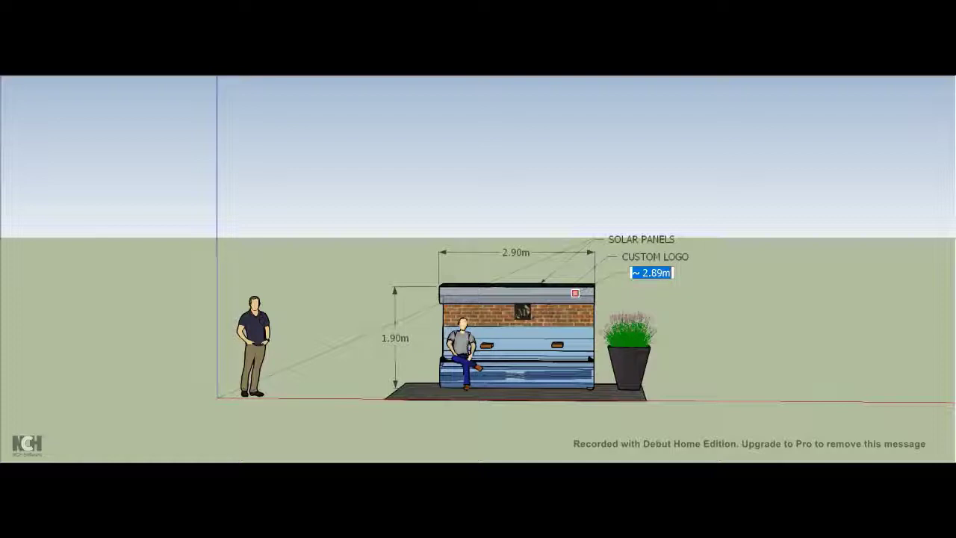
text(N)
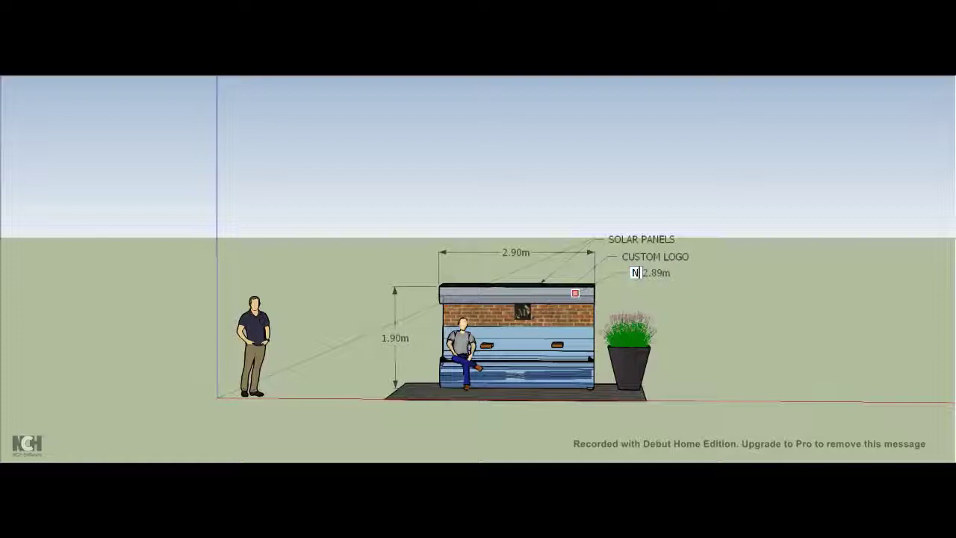
text(ON)
text(-BREAAB)
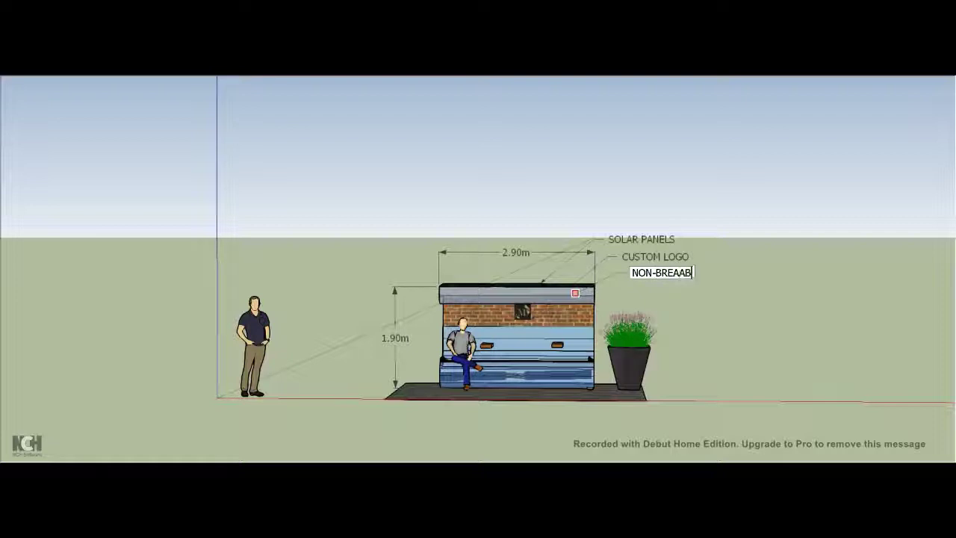
text(LE GLASS)
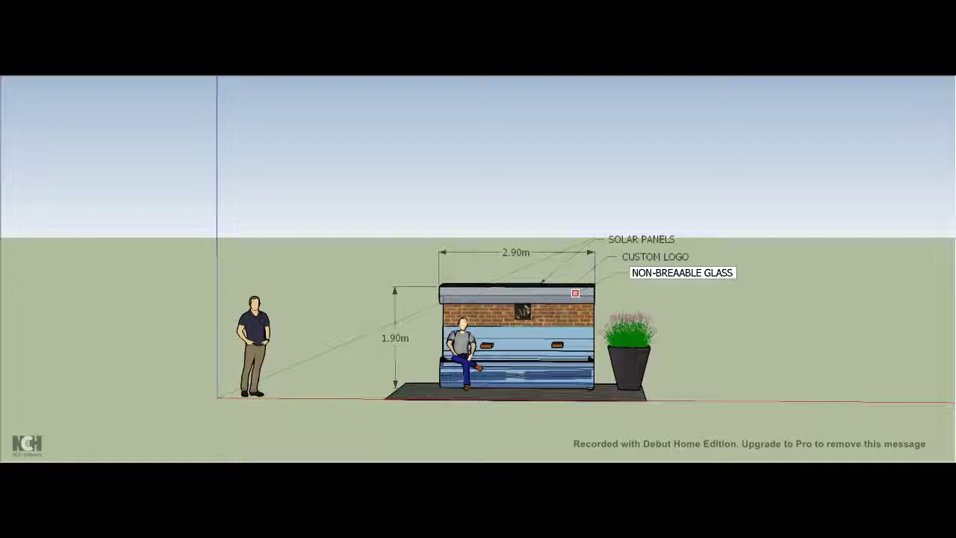
key(Delete)
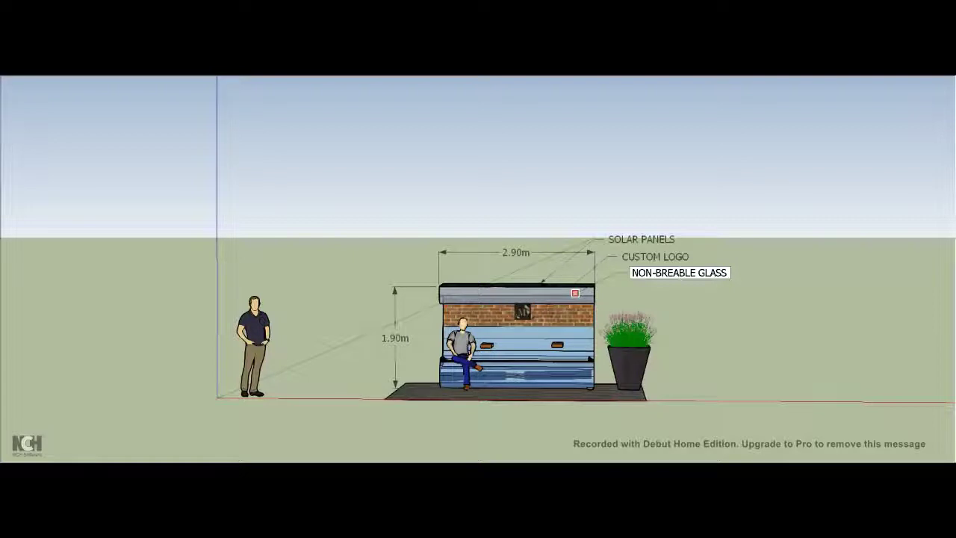
text(A)
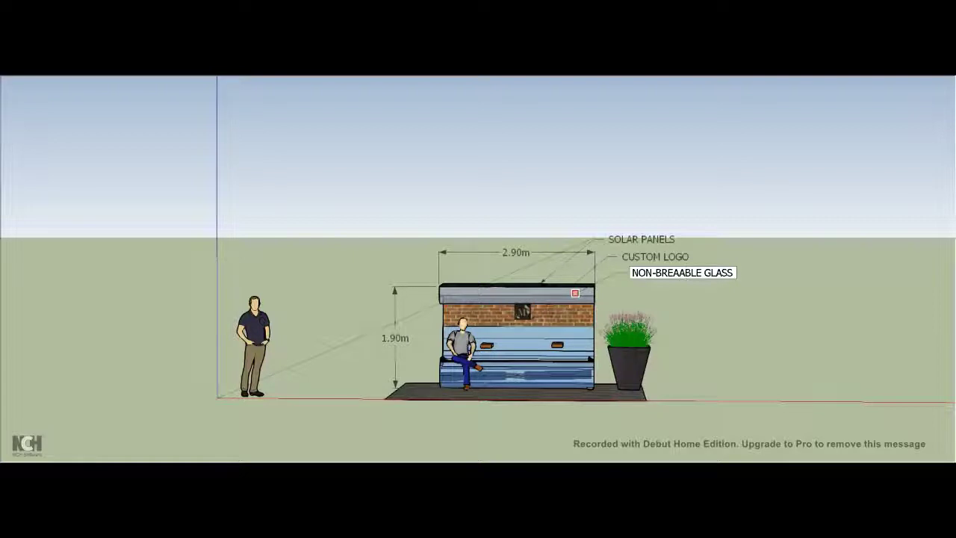
key(BackSpace)
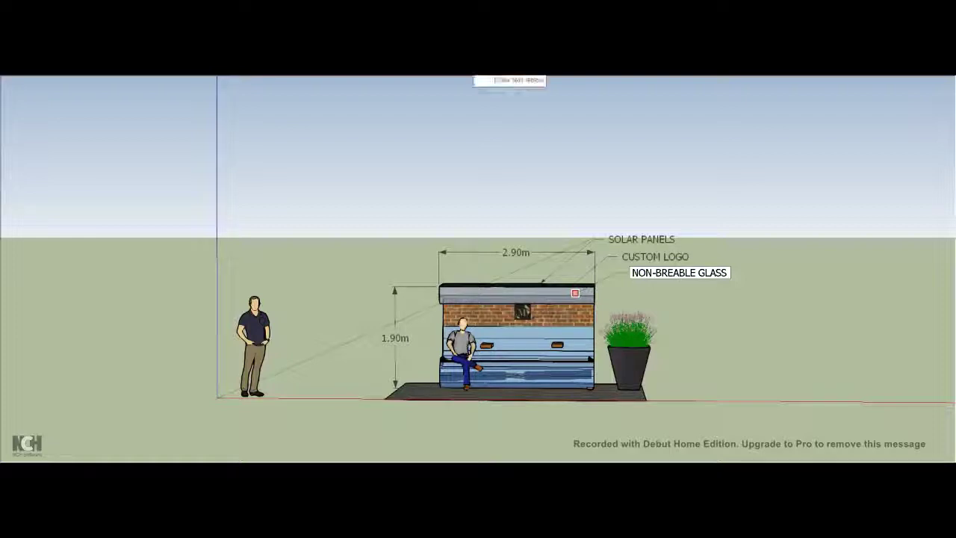
Add a RED PAVING TEXTURE leader from the brick wall, then anchor another leader on the bench backrest.
key(Return)
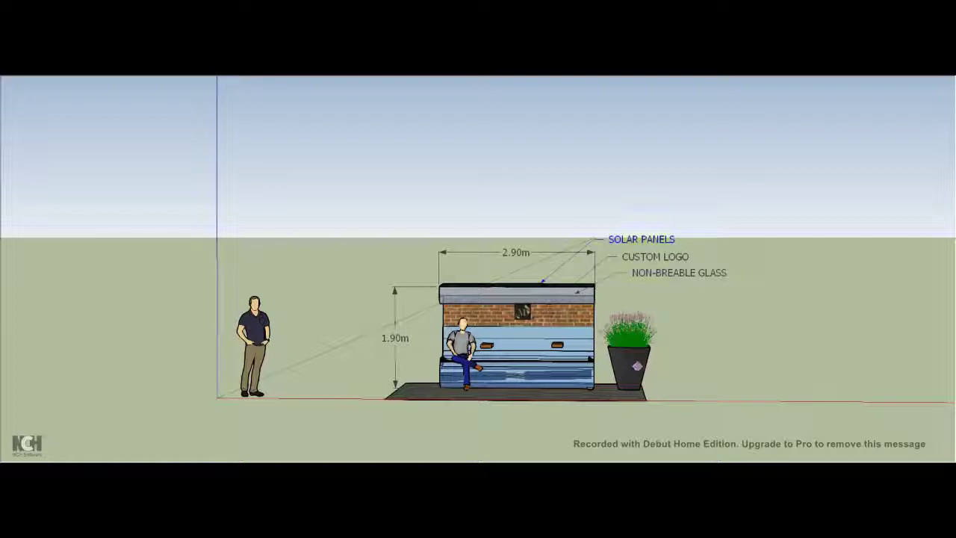
click(579, 321)
click(659, 289)
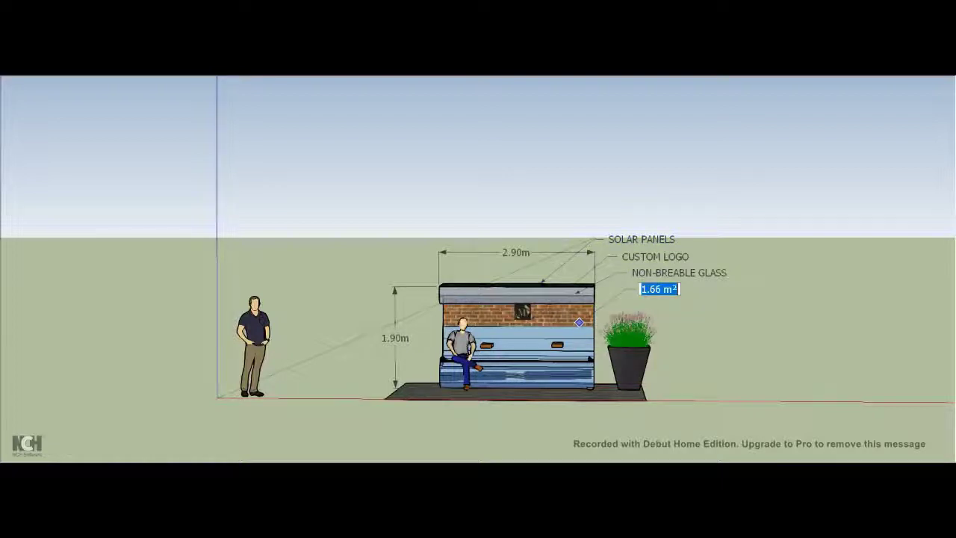
text(R)
text(ED P)
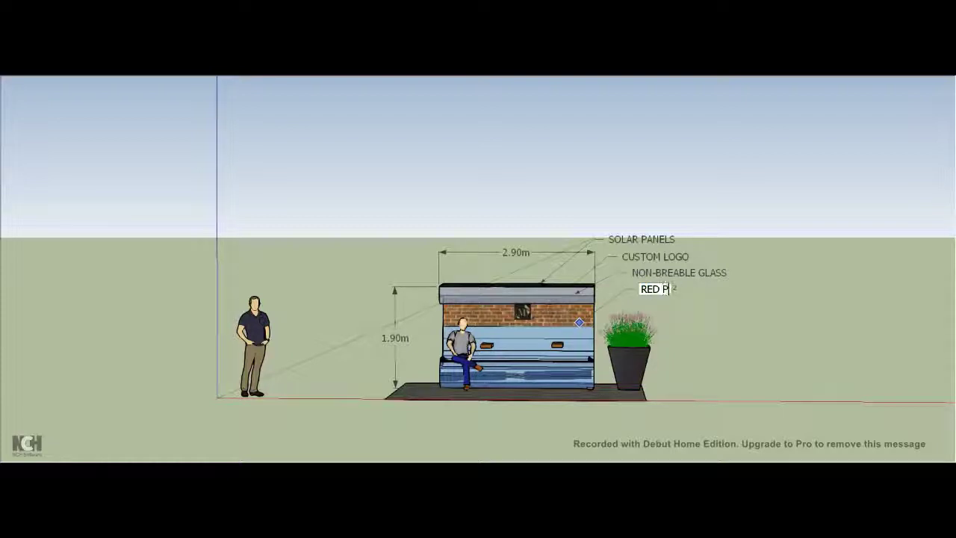
text(AVING TEX)
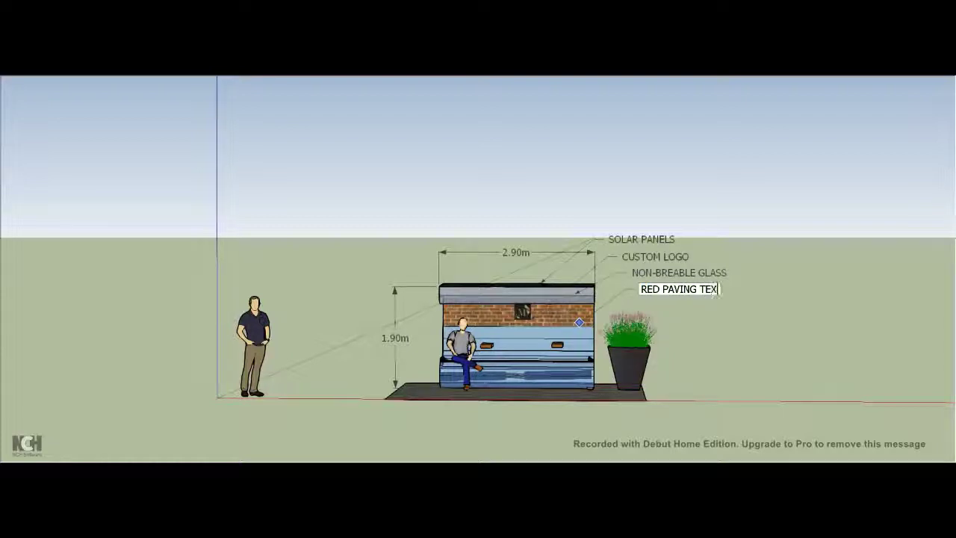
text(TURE)
click(579, 322)
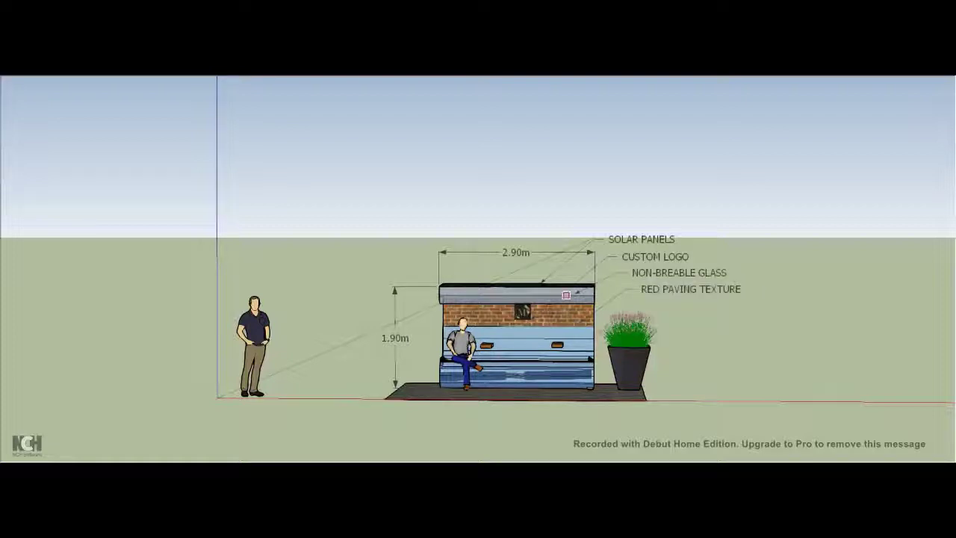
click(551, 344)
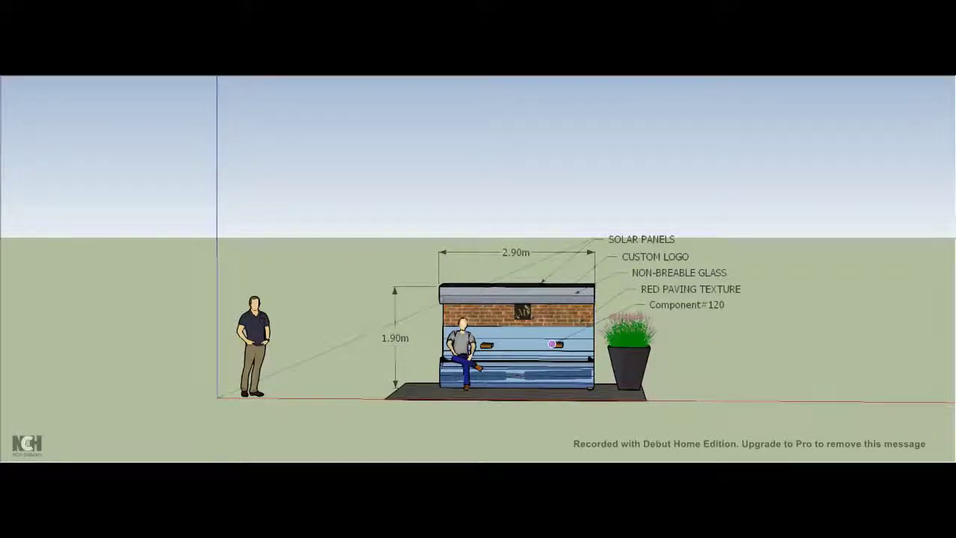
Place the backrest label below RED PAVING TEXTURE and replace Component#120 with WIRELESS CHARGING PADS.
click(648, 306)
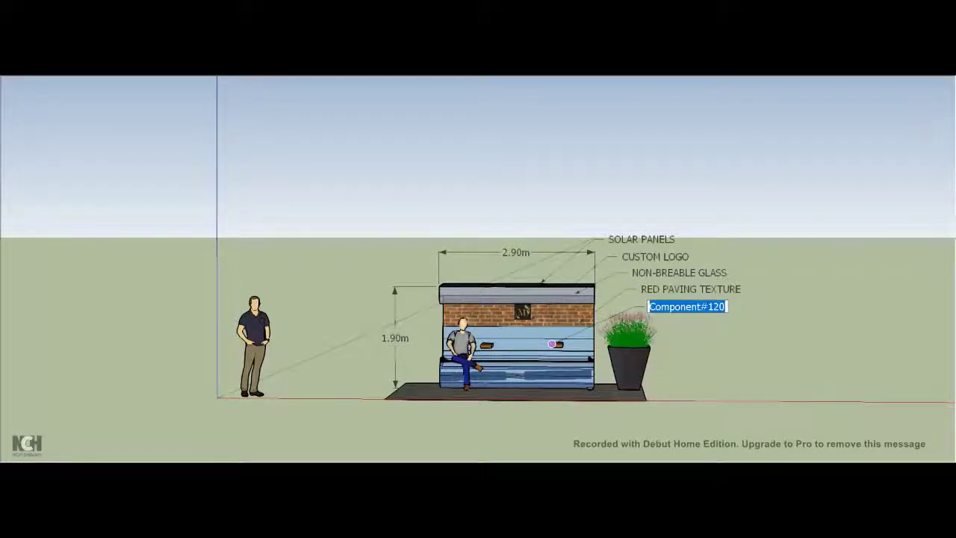
text(WIRE)
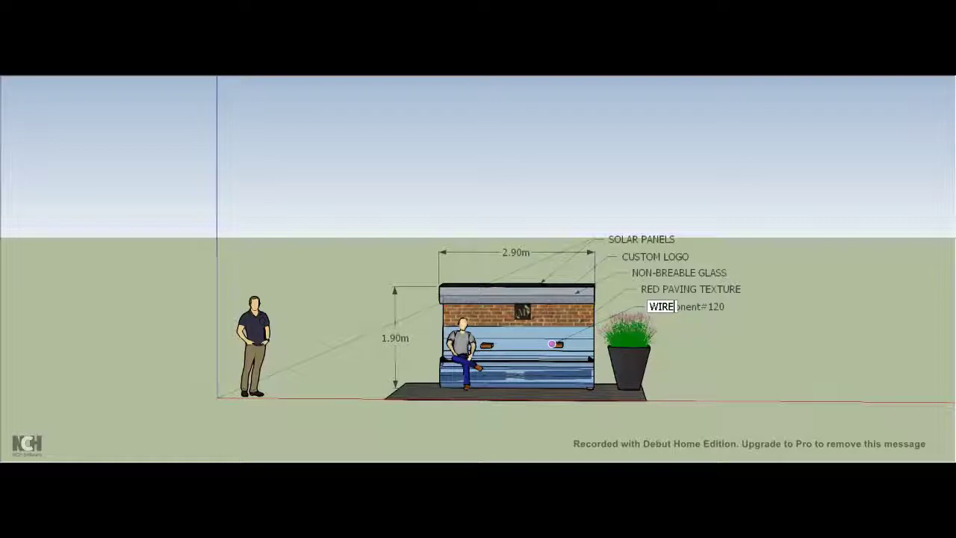
text(LESS CHA)
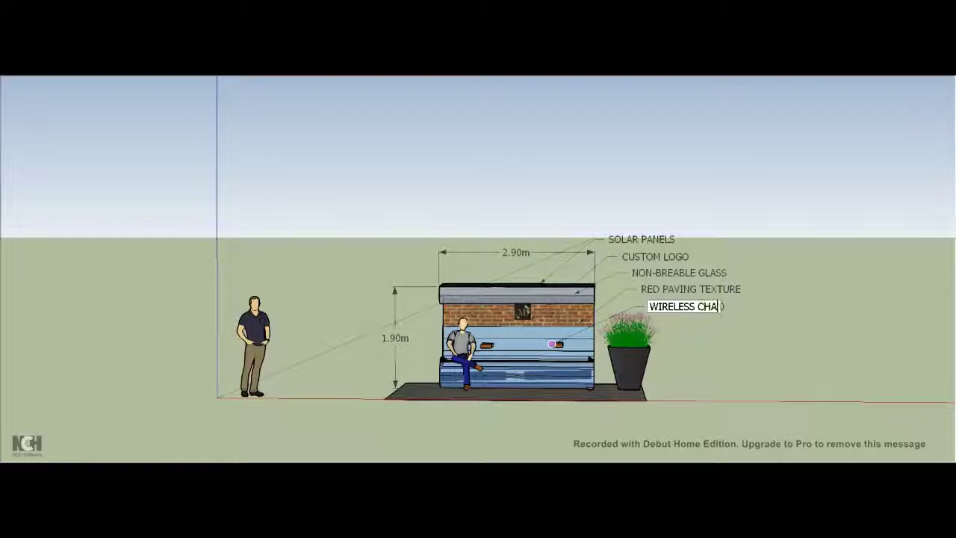
text(RGING )
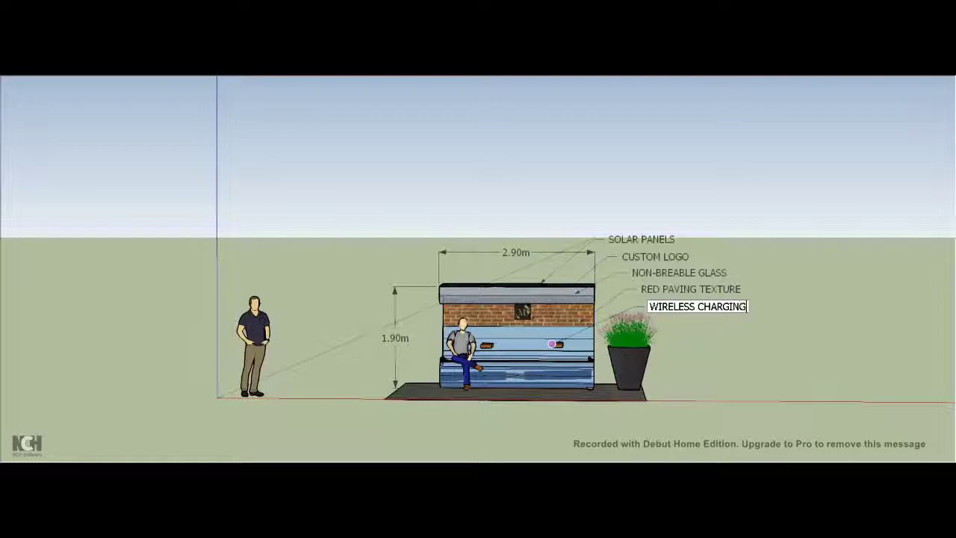
text(P)
text(ADS)
Finish the charging-pads label and add a plant-pot leader reading ORNAMENTAL VASE WITH FLOWERS.
click(552, 343)
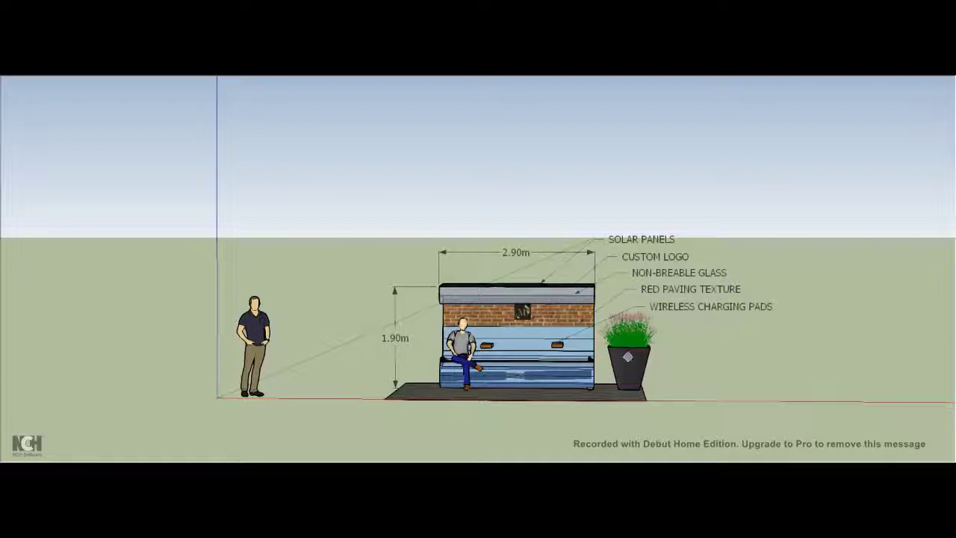
click(648, 334)
click(672, 331)
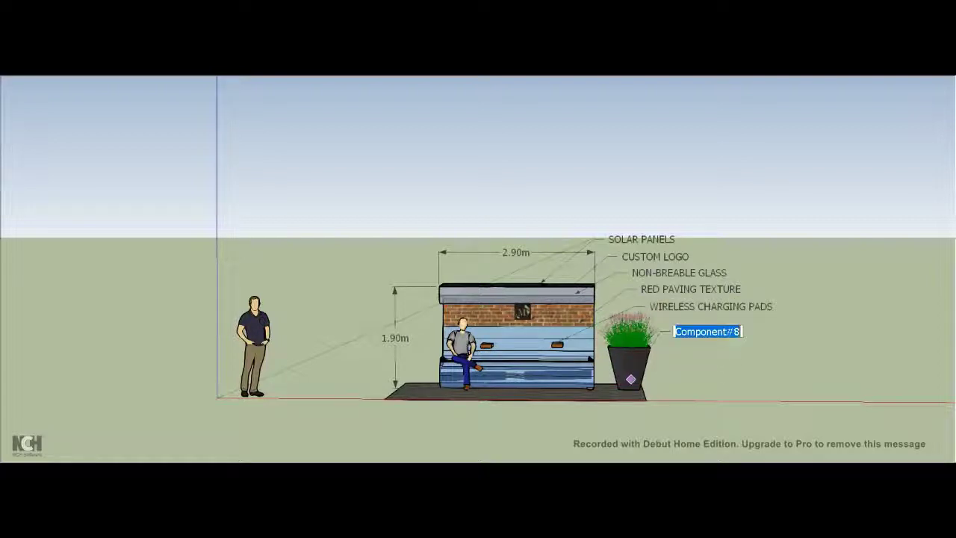
text(ORNAMENT)
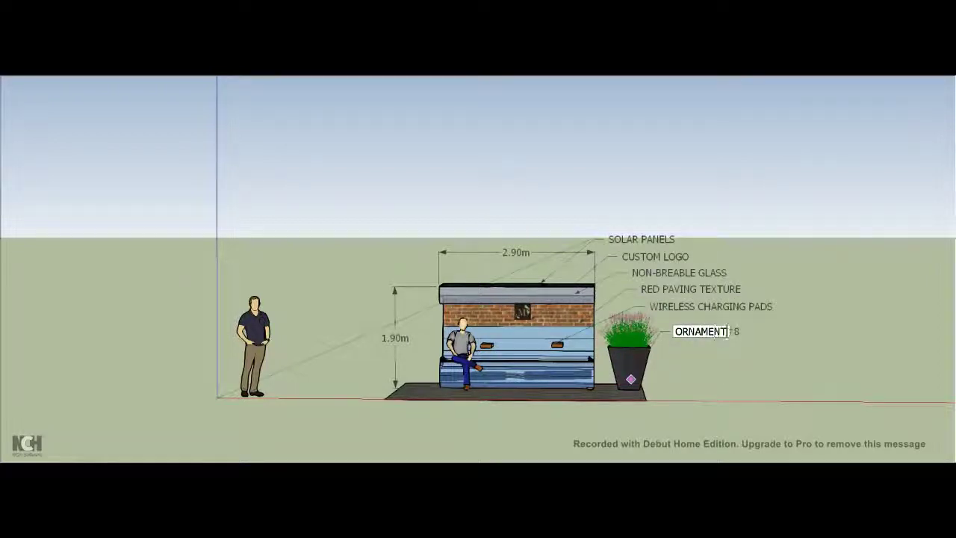
text(AL VASE)
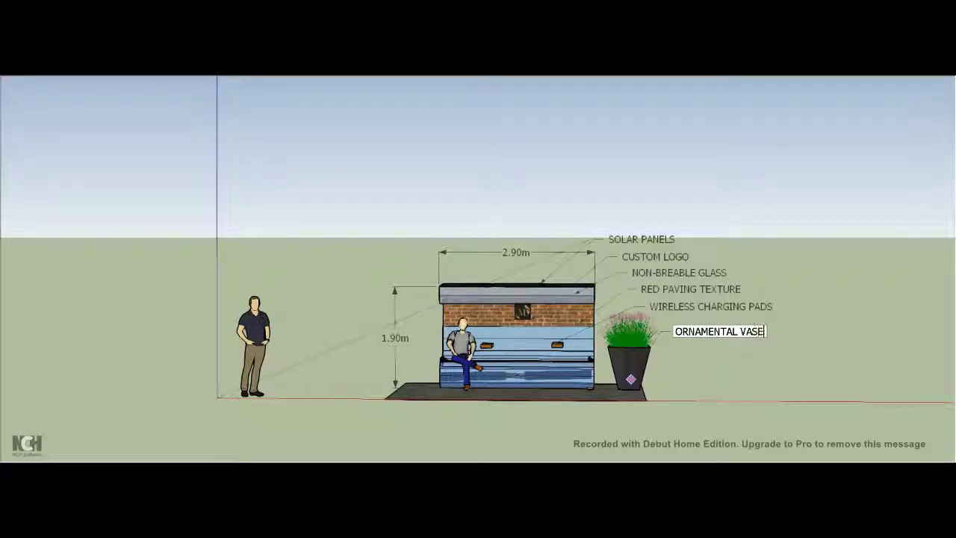
text( WITH)
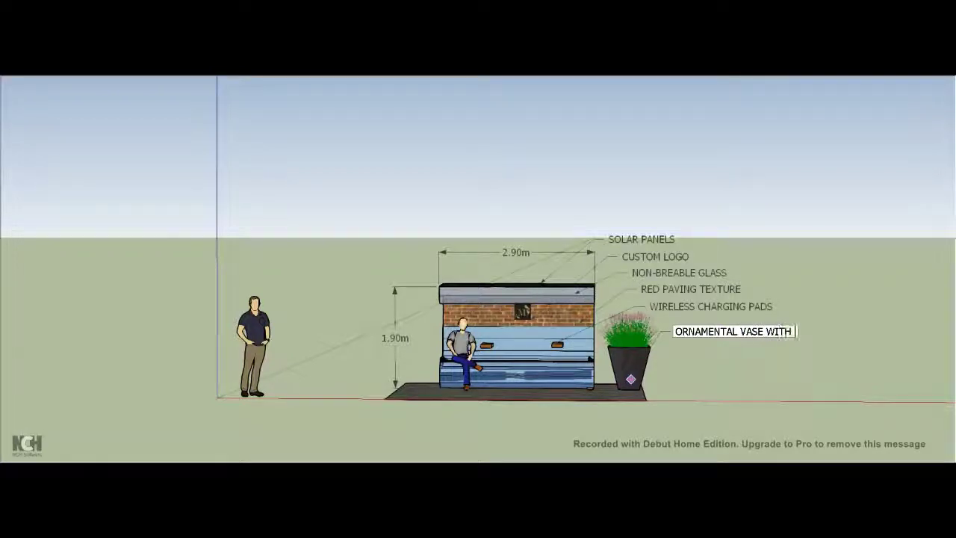
text( FLOWERS)
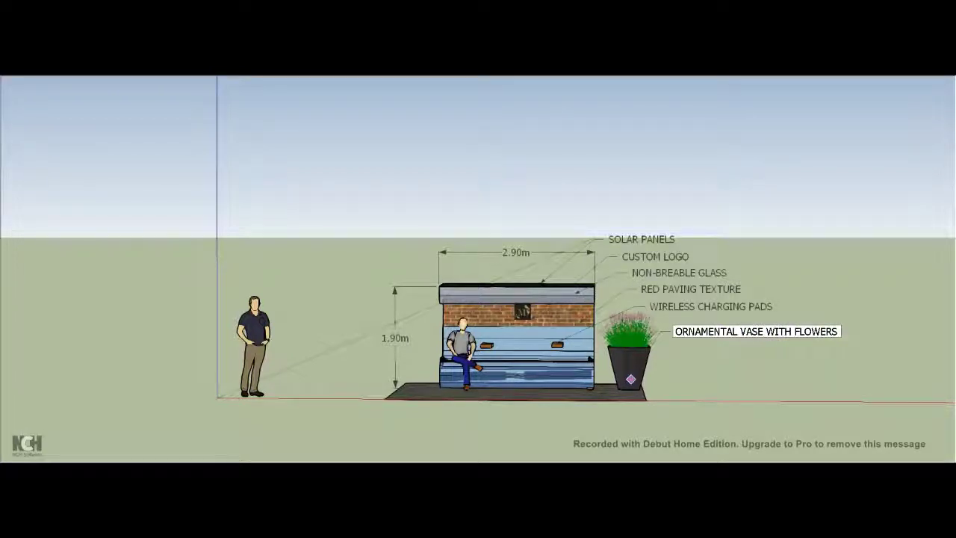
Complete the vase label and add a TEXTURED CONCRETE leader from the paving slab edge below it.
click(630, 380)
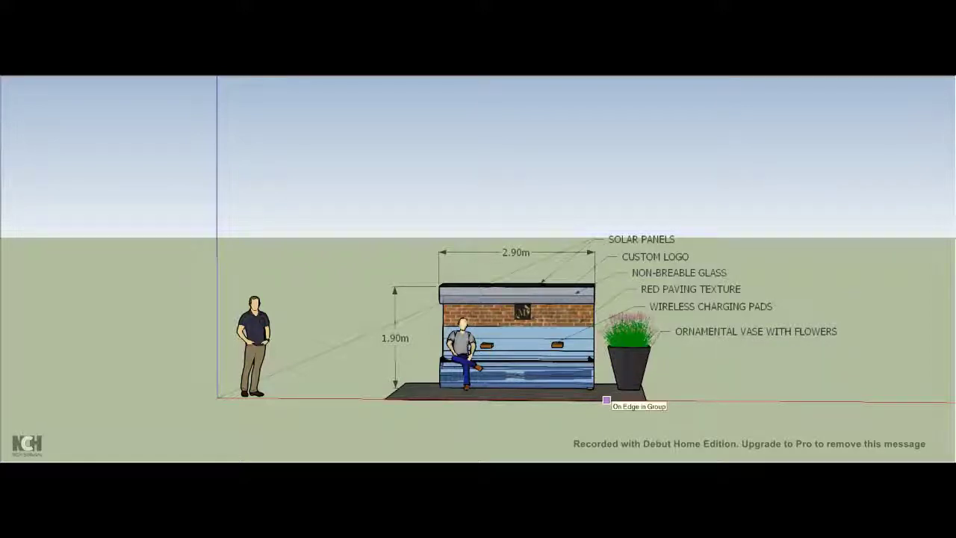
click(606, 400)
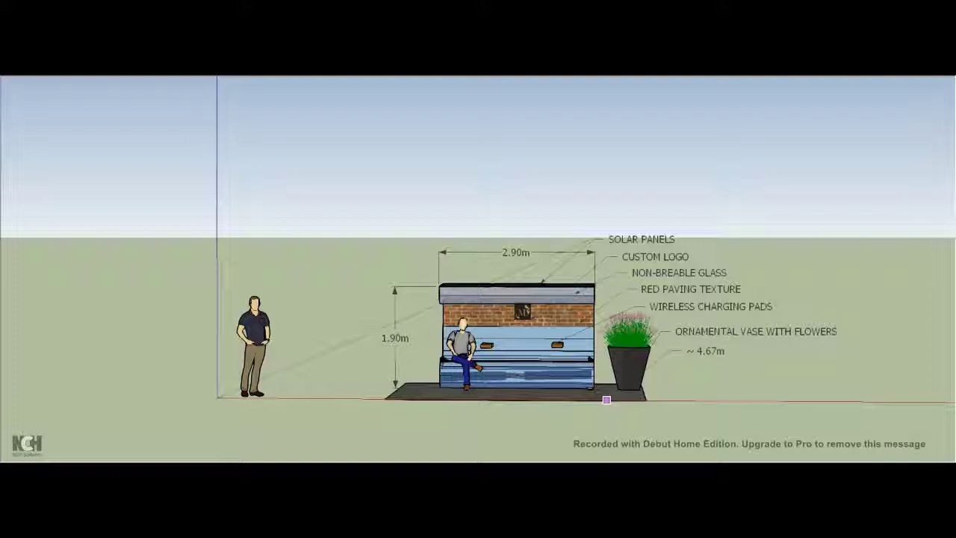
click(686, 350)
text(TE)
text(XTURED)
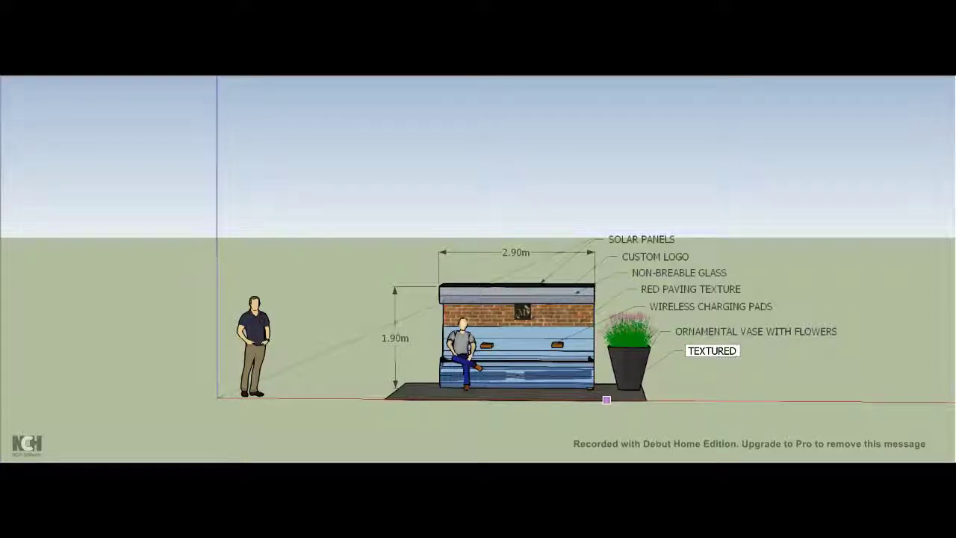
text( CONCRETE)
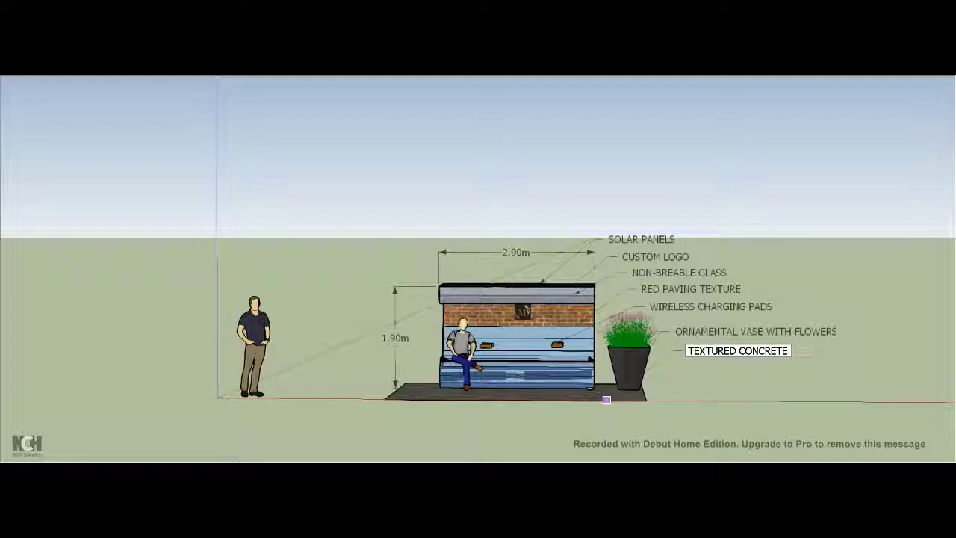
click(607, 399)
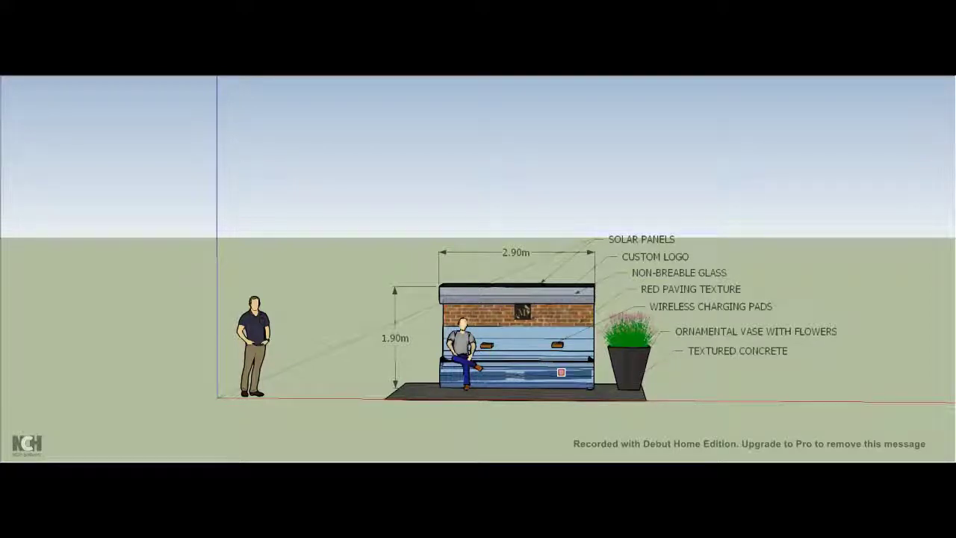
Add a HEATING COMPONENT leader from the bench, correcting the typos before committing it.
click(597, 373)
click(679, 319)
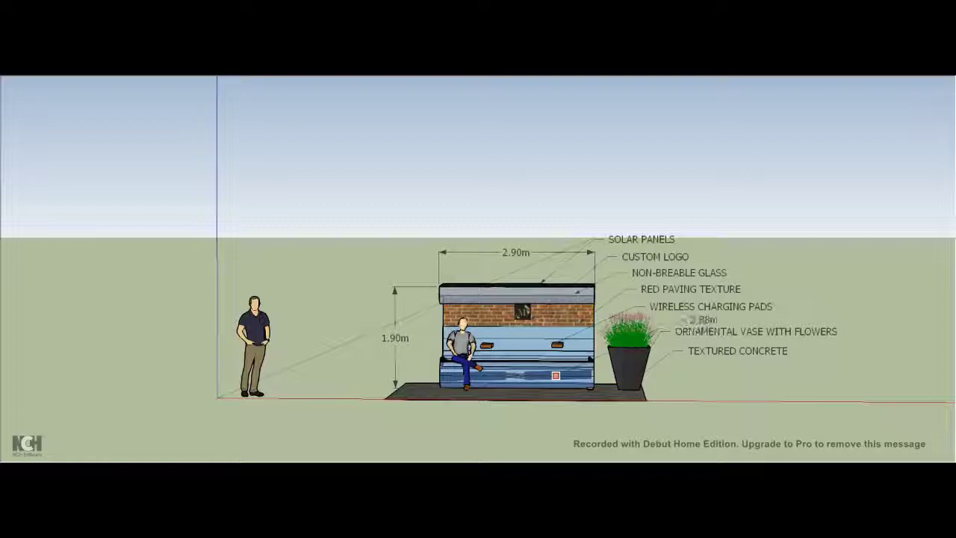
text(E)
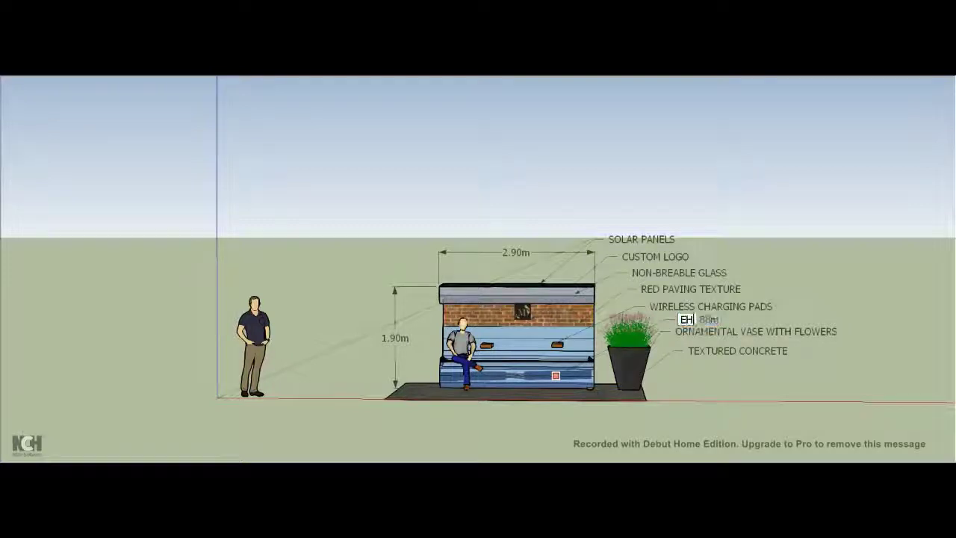
text(H)
key(BackSpace)
key(BackSpace)
text(HEATING)
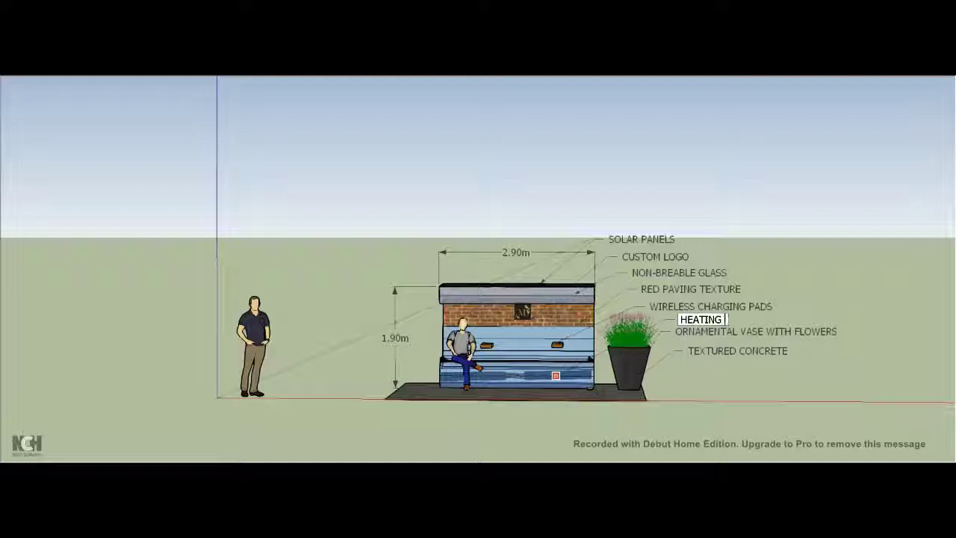
text( COMPONENET)
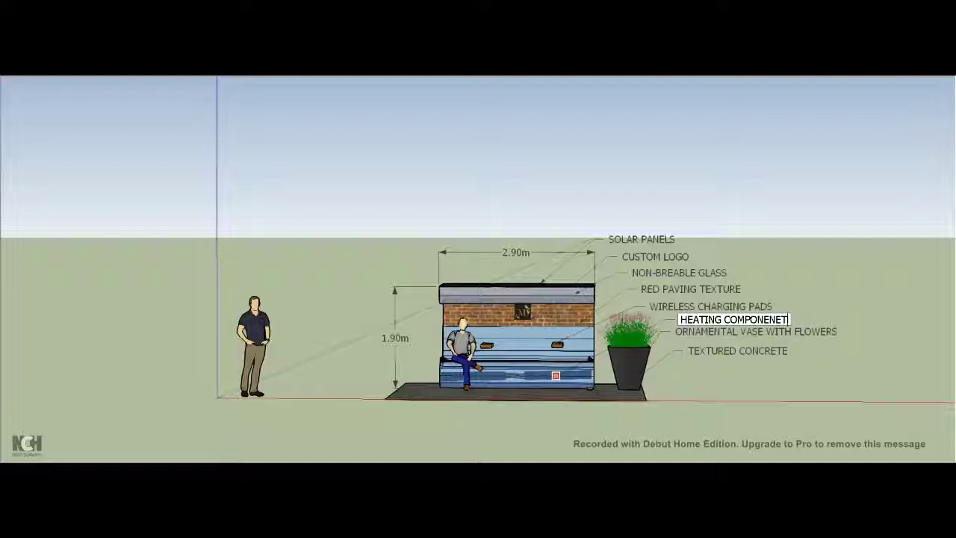
key(BackSpace)
key(BackSpace)
text(T)
key(Return)
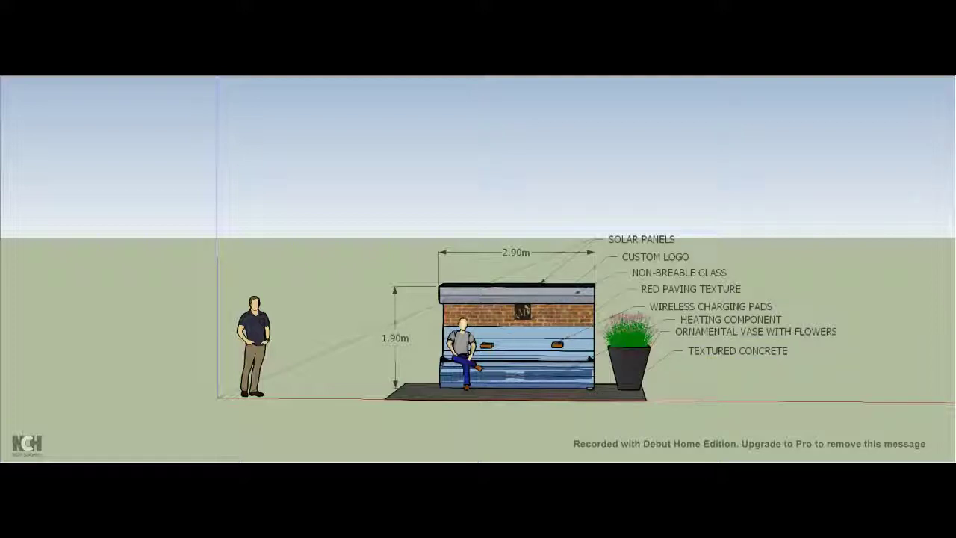
Place a free-standing BUS SHELTER title in the empty sky above the model.
click(458, 176)
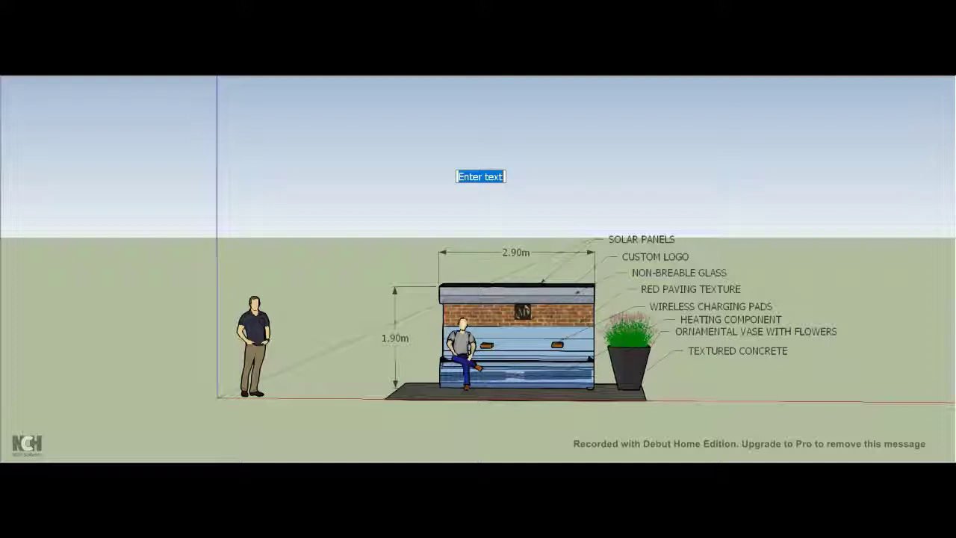
text(B)
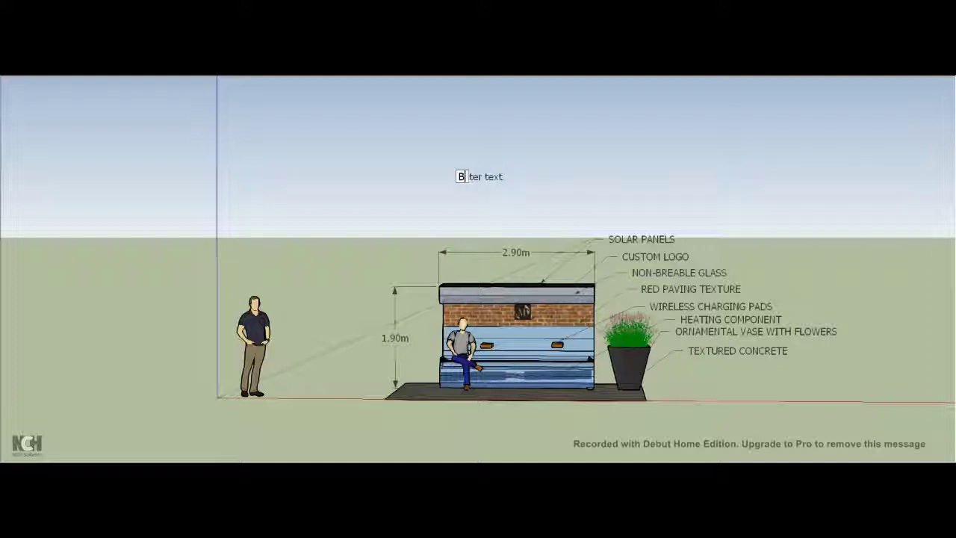
text(US SHE)
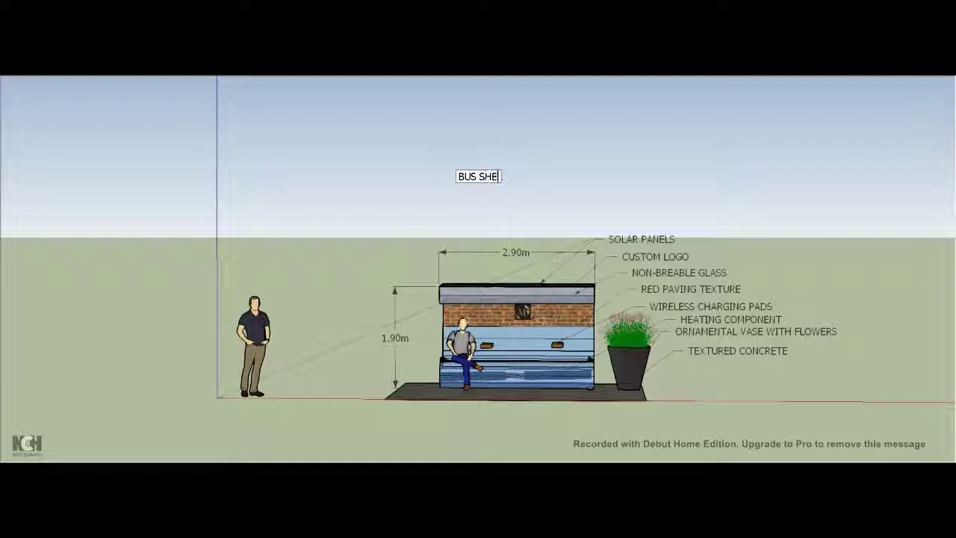
text(LTER)
key(Return)
key(Return)
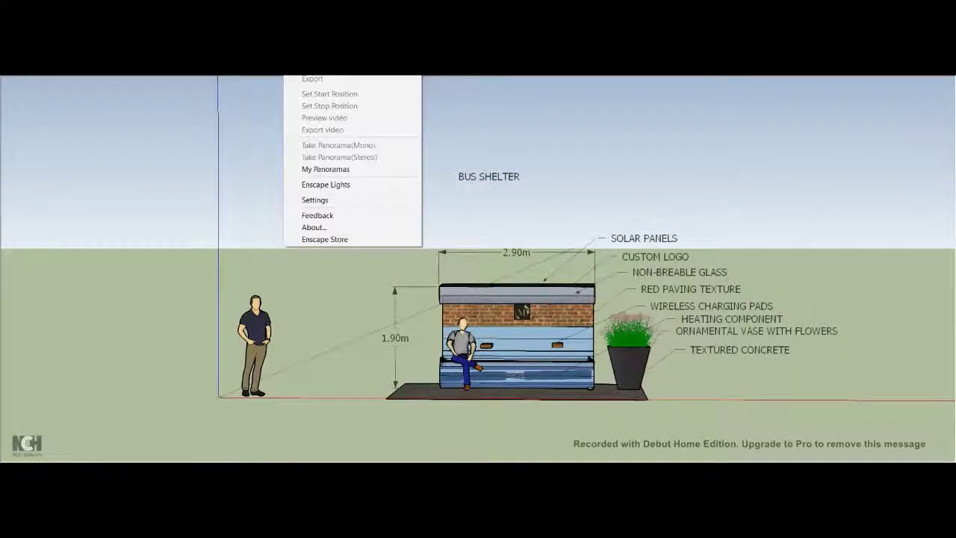
Launch the Enscape real-time render and walk the camera forward toward the bench and planter.
click(298, 79)
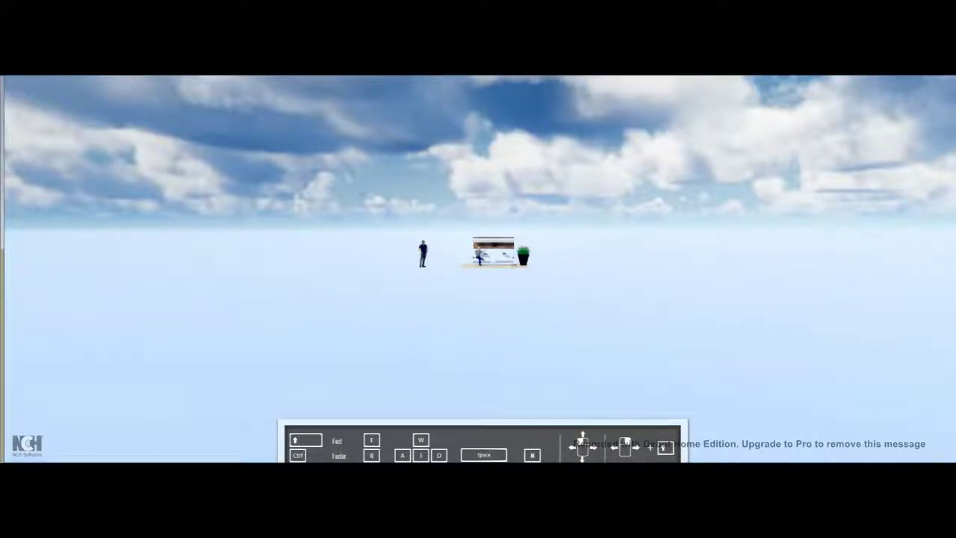
key(w)
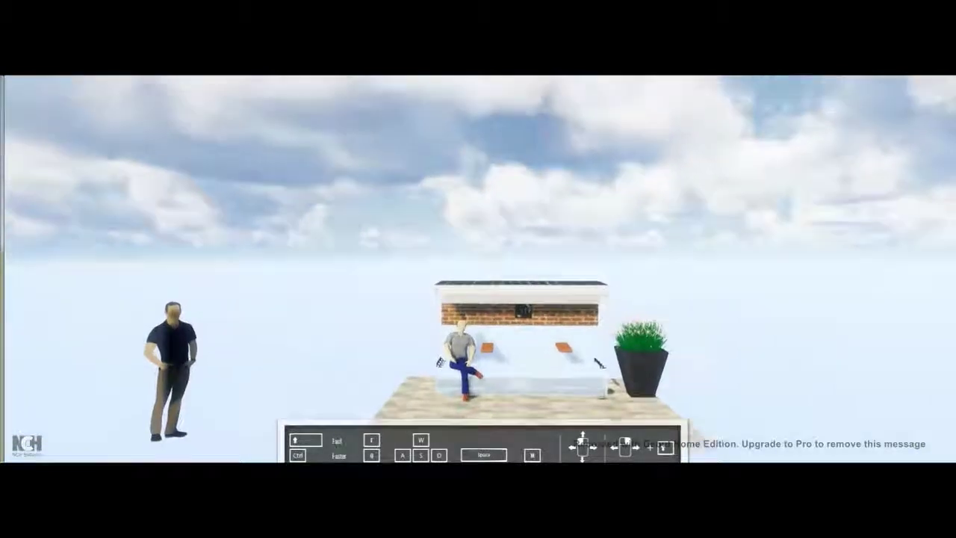
key(w)
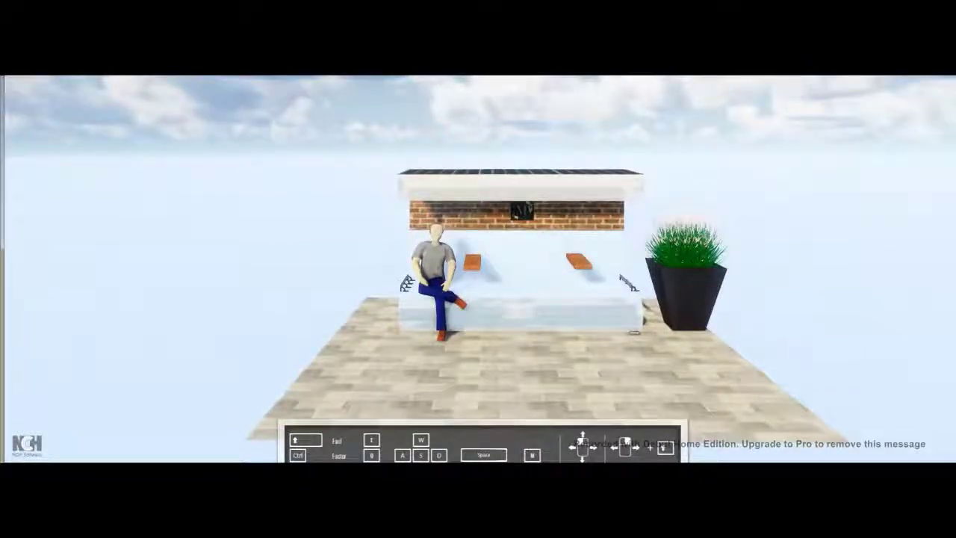
Shift the time of day earlier with I/U and look left and right around the scene.
key(i)
key(u)
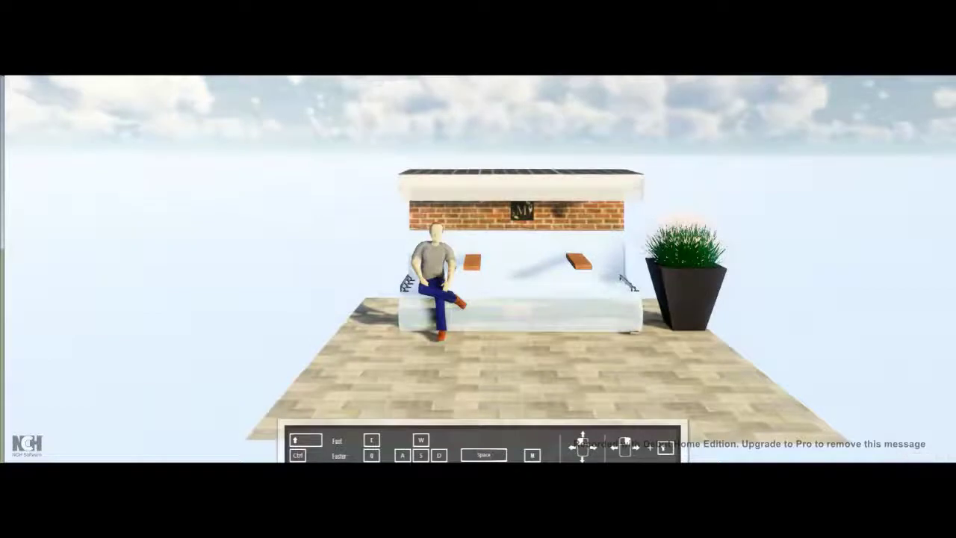
drag(478, 269, 404, 262)
drag(478, 269, 553, 262)
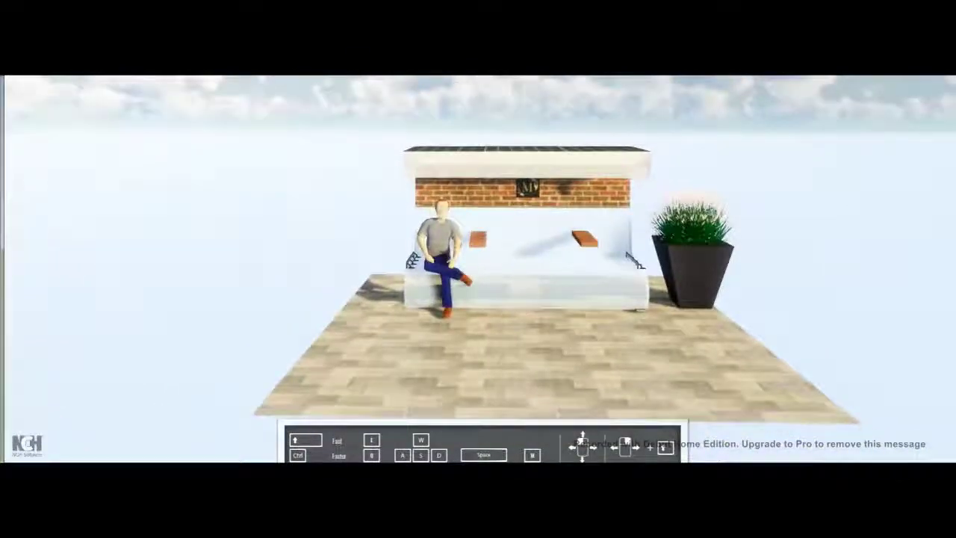
Fly up over the solar-panel roof, drop back to eye level, then back away to show the whole platform.
key(w)
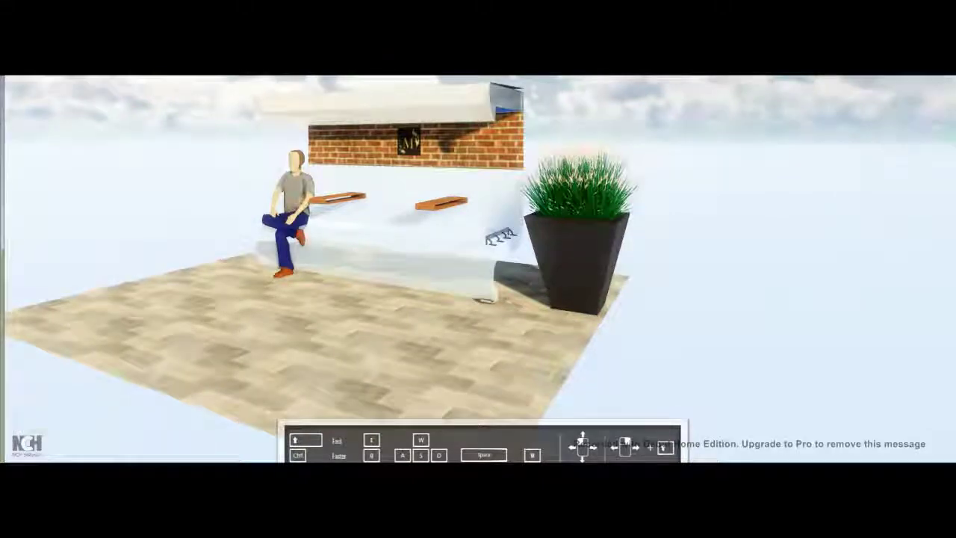
key(d)
key(e)
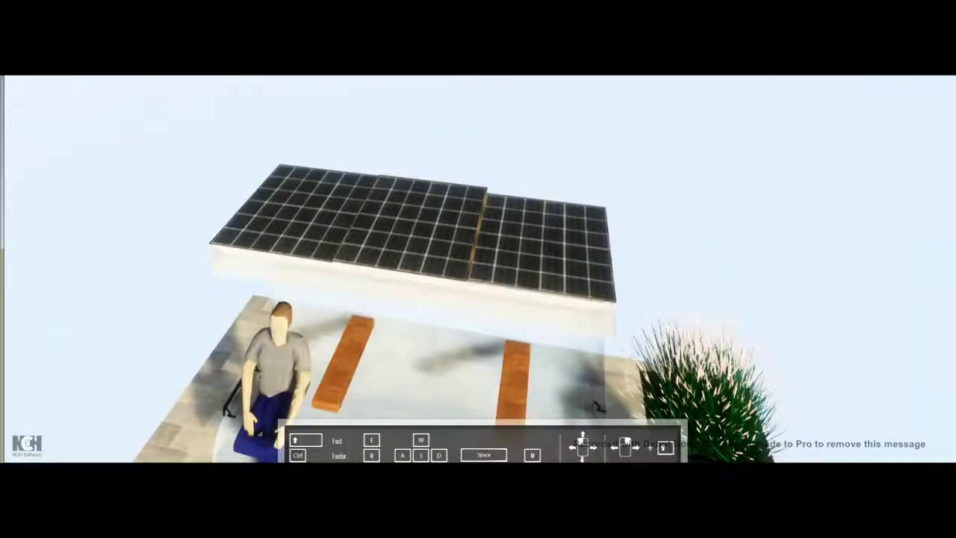
key(q)
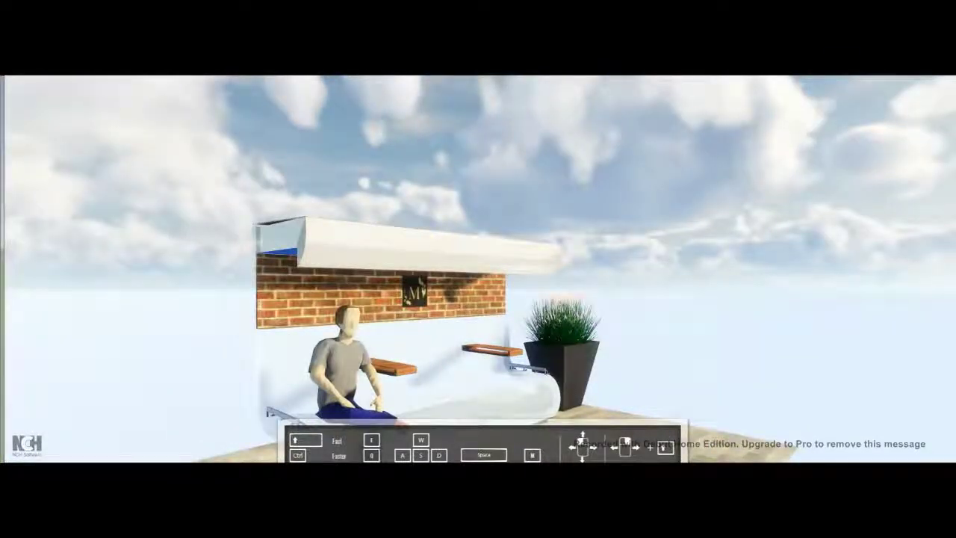
key(s)
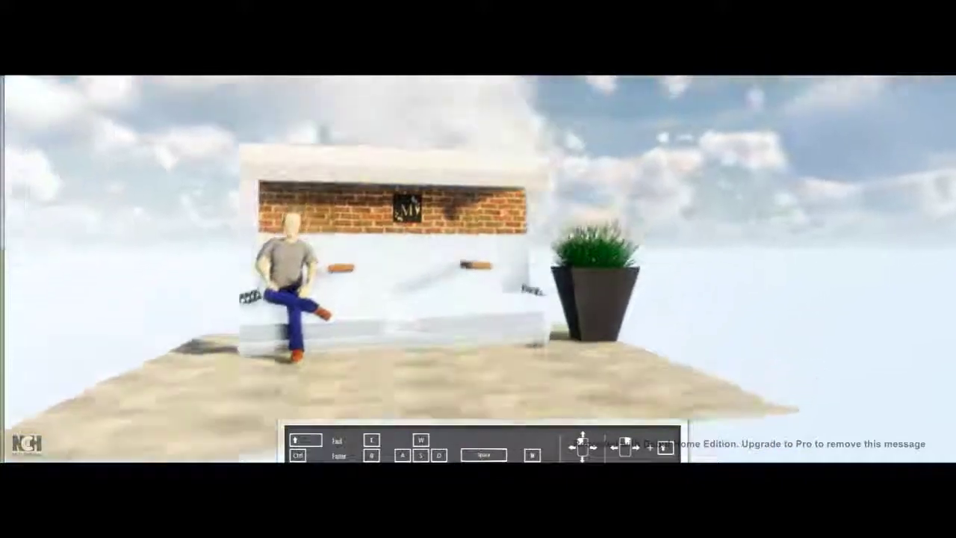
key(s)
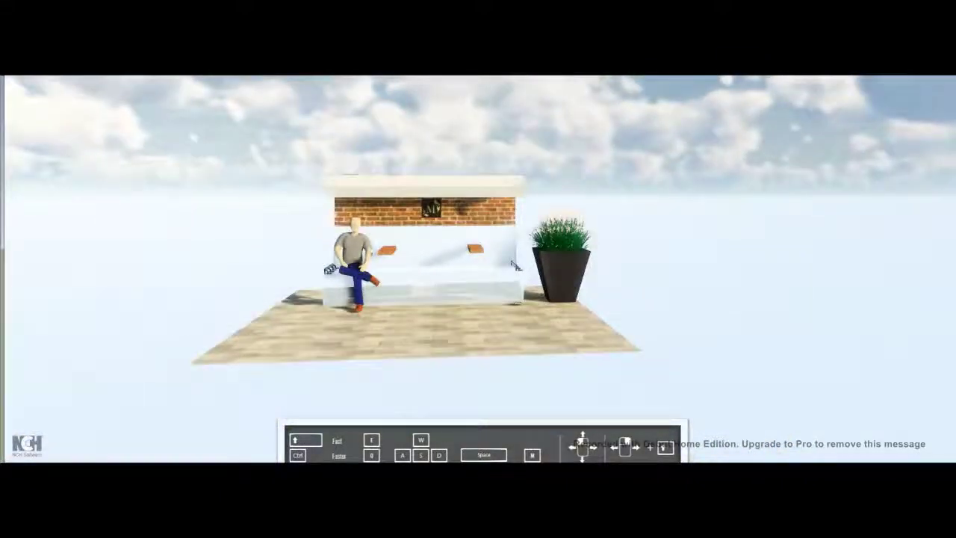